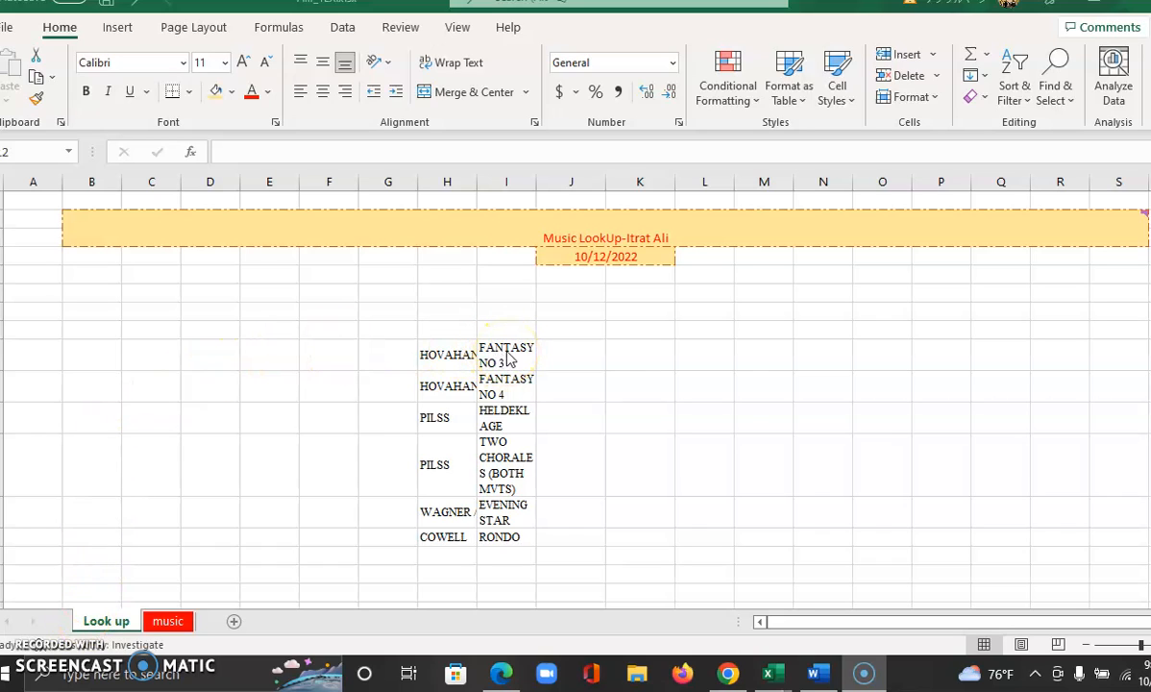
# Start a new comment on the TWO CHORALES (BOTH MVTS) cell and draft "Pleas econtact me if have a question"
pyautogui.click(506, 351)
pyautogui.click(509, 451)
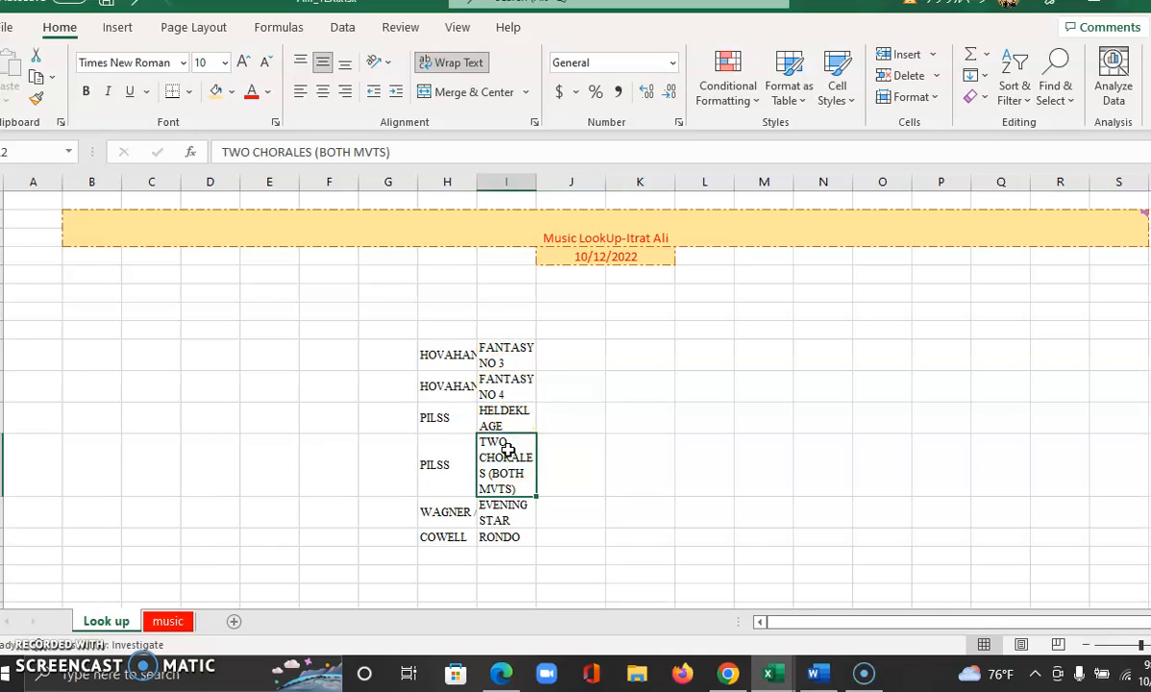
pyautogui.rightClick(507, 448)
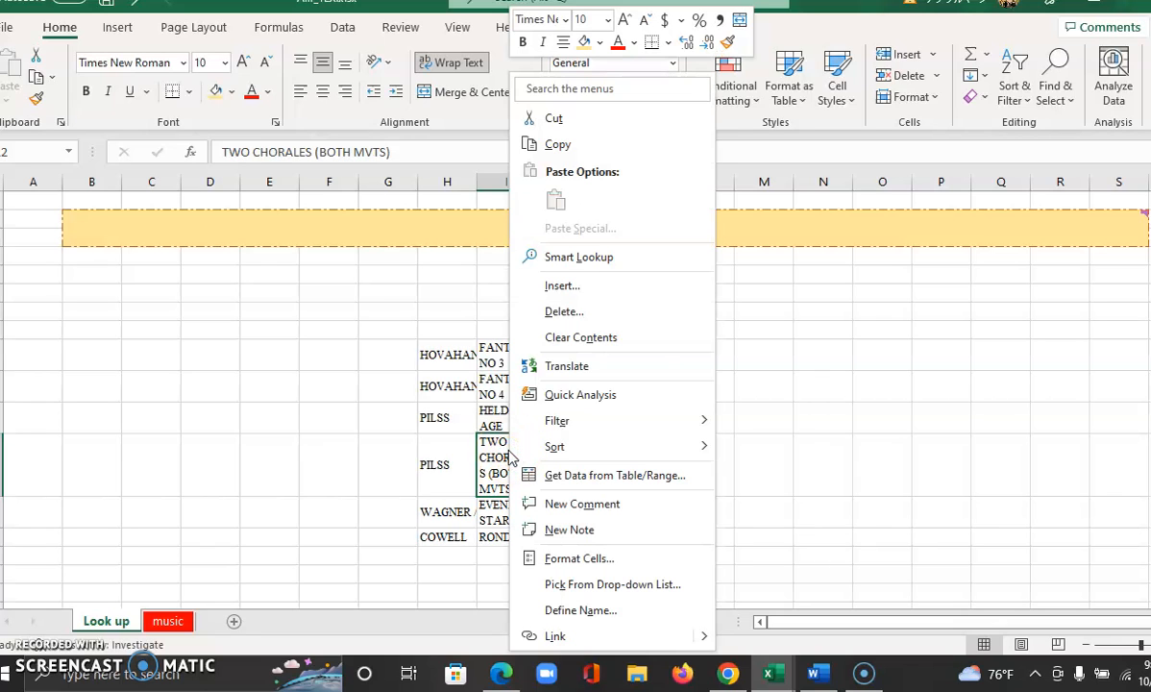
pyautogui.click(577, 504)
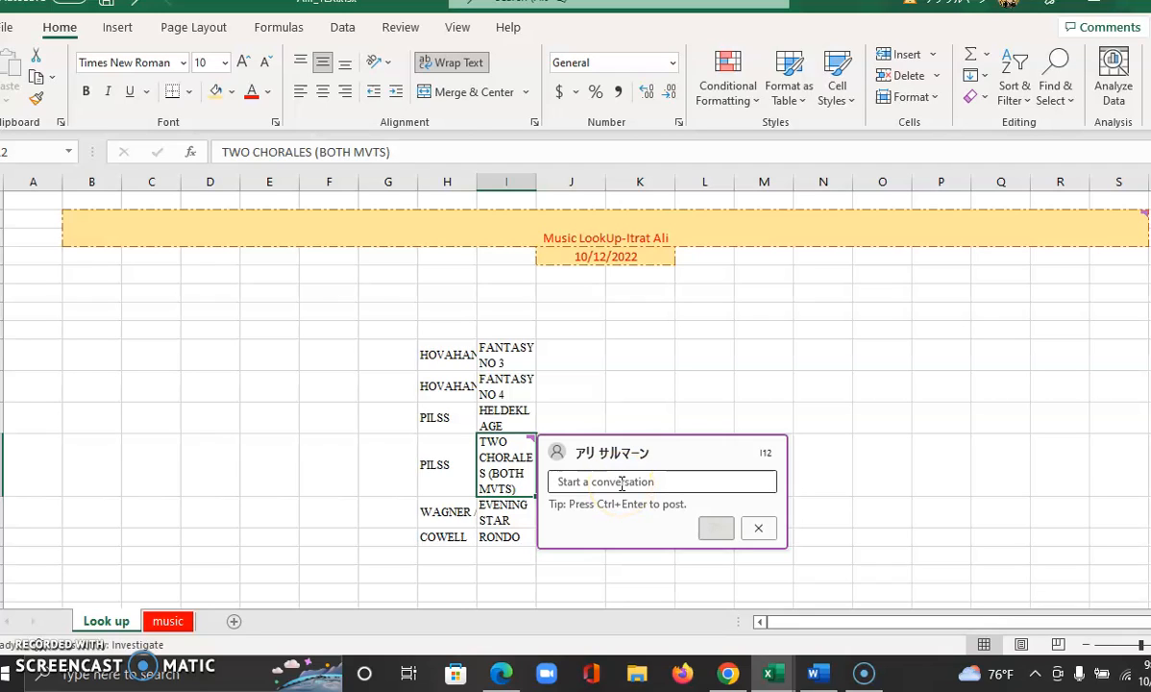
pyautogui.write('h')
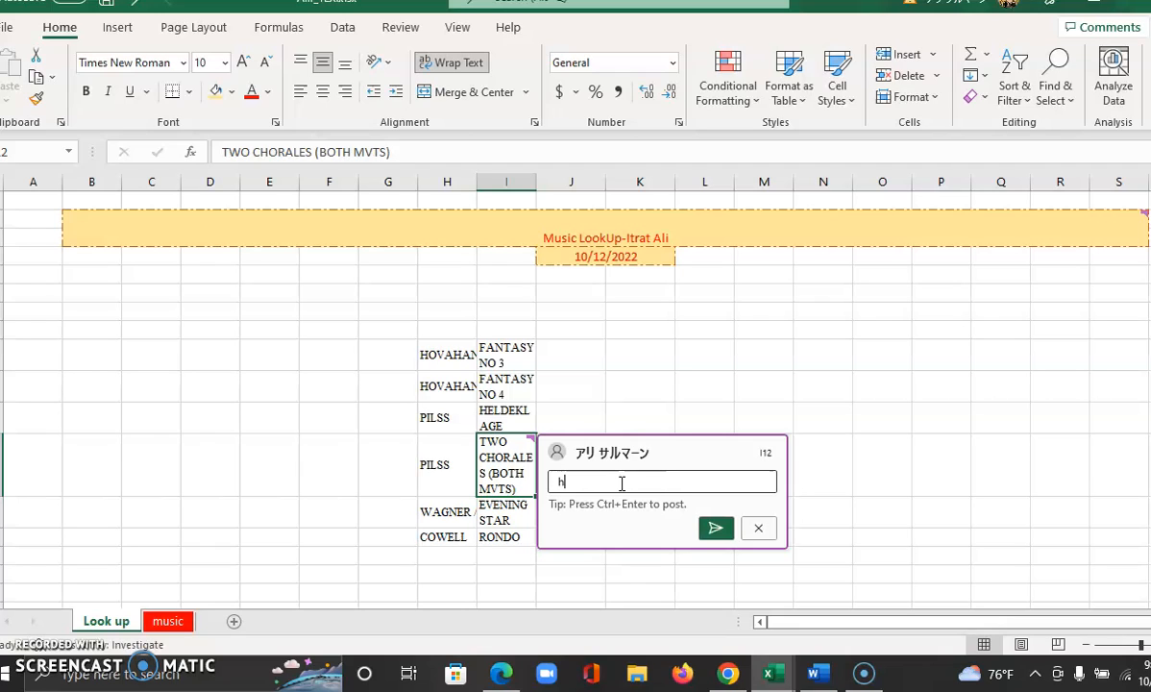
pyautogui.press('BackSpace')
pyautogui.write('Pleas econtact m')
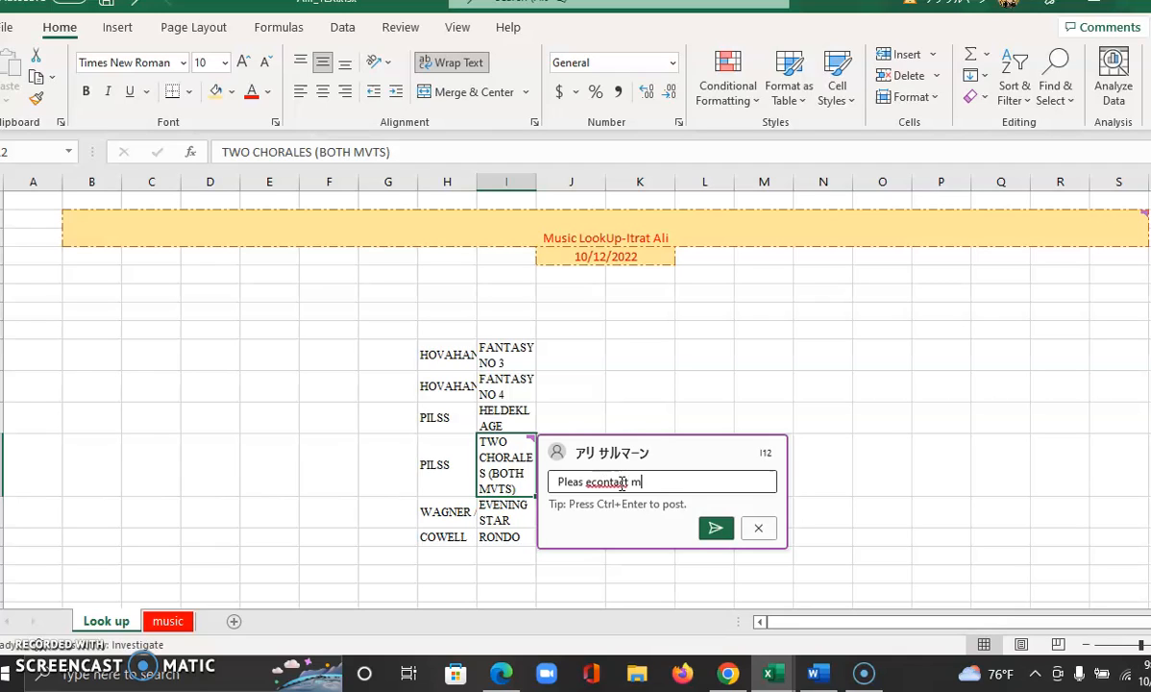
pyautogui.write('e if have a question')
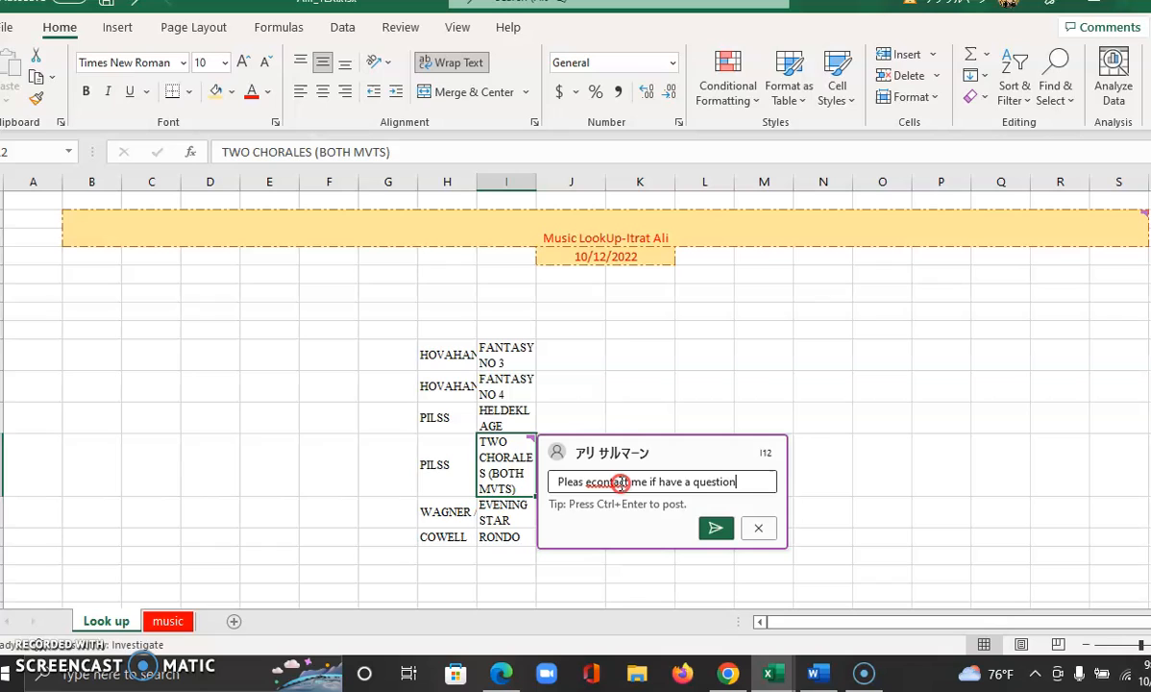
# Correct the misspelled words so the comment reads "Please contact me if have a question", and post it
pyautogui.rightClick(624, 481)
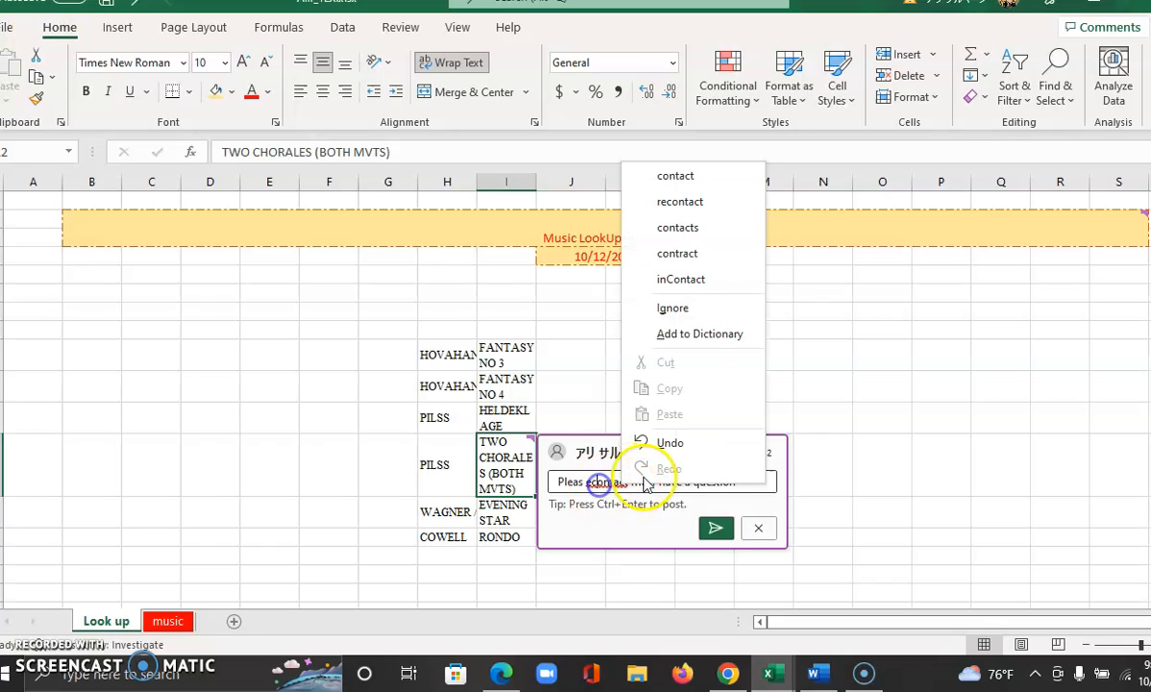
pyautogui.click(588, 480)
pyautogui.click(627, 481)
pyautogui.press('BackSpace')
pyautogui.press('BackSpace')
pyautogui.press('BackSpace')
pyautogui.press('BackSpace')
pyautogui.press('BackSpace')
pyautogui.press('BackSpace')
pyautogui.press('BackSpace')
pyautogui.press('BackSpace')
pyautogui.press('BackSpace')
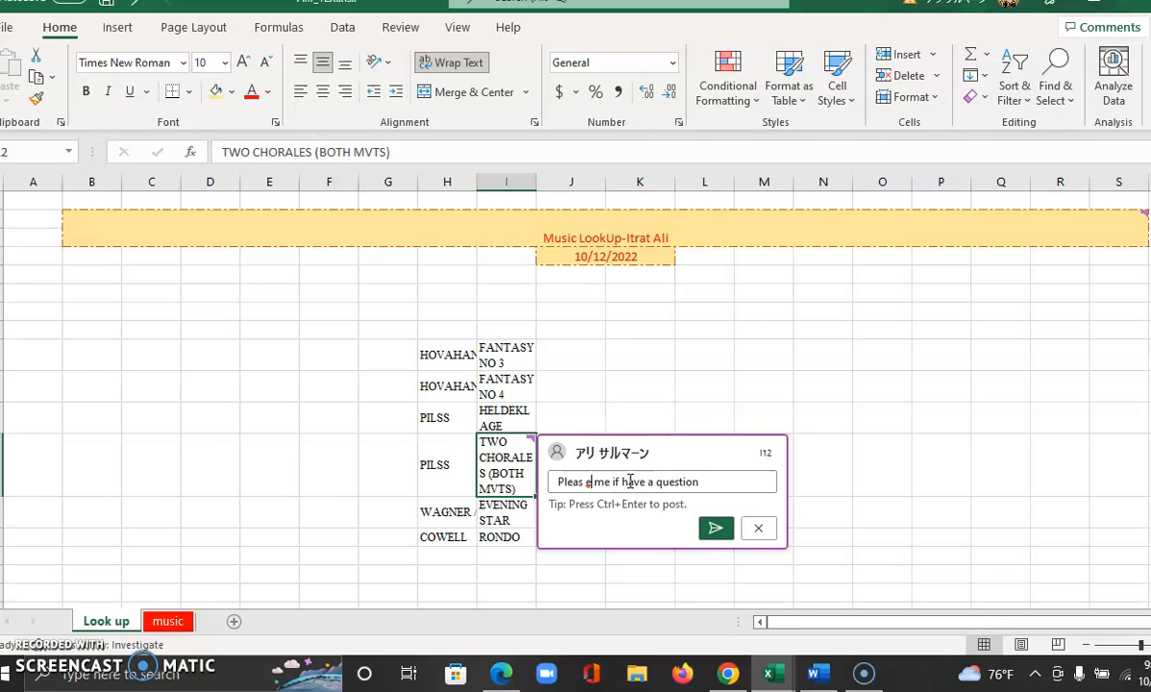
pyautogui.write('e conta')
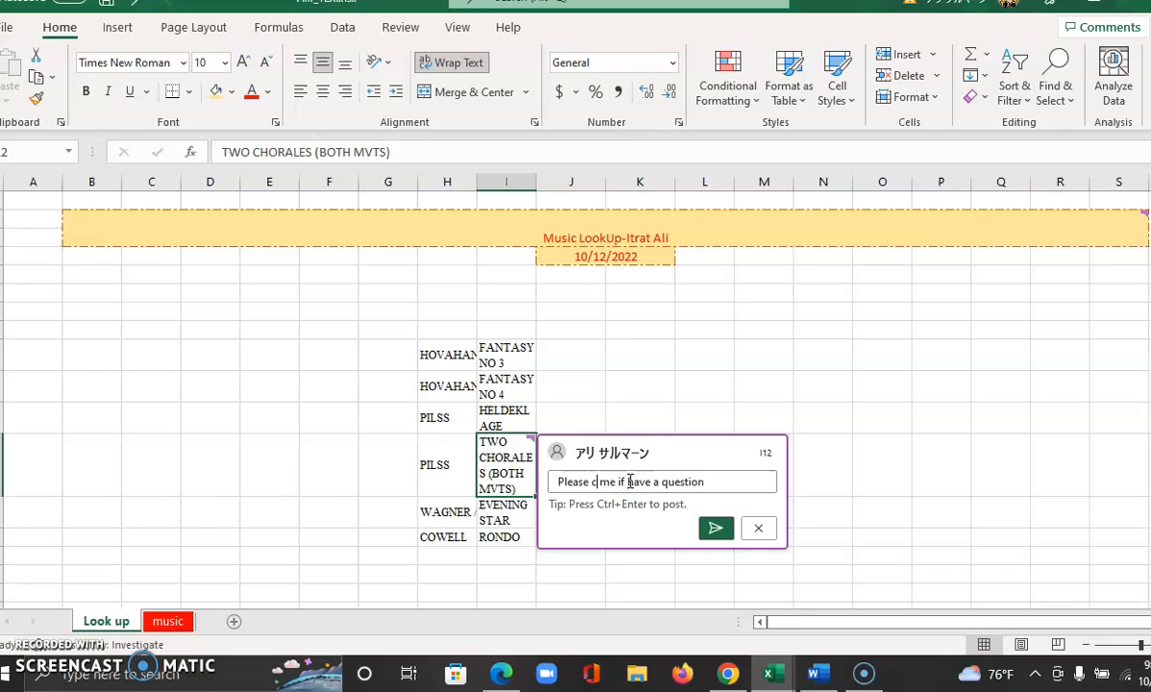
pyautogui.write('ct')
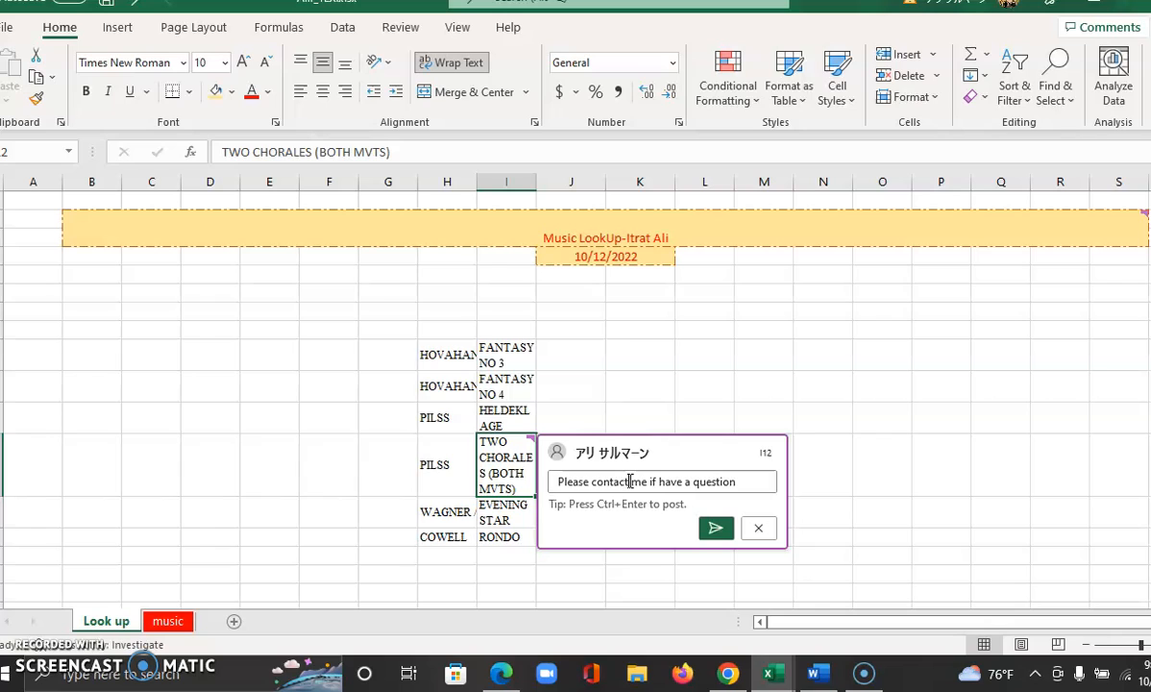
pyautogui.click(715, 529)
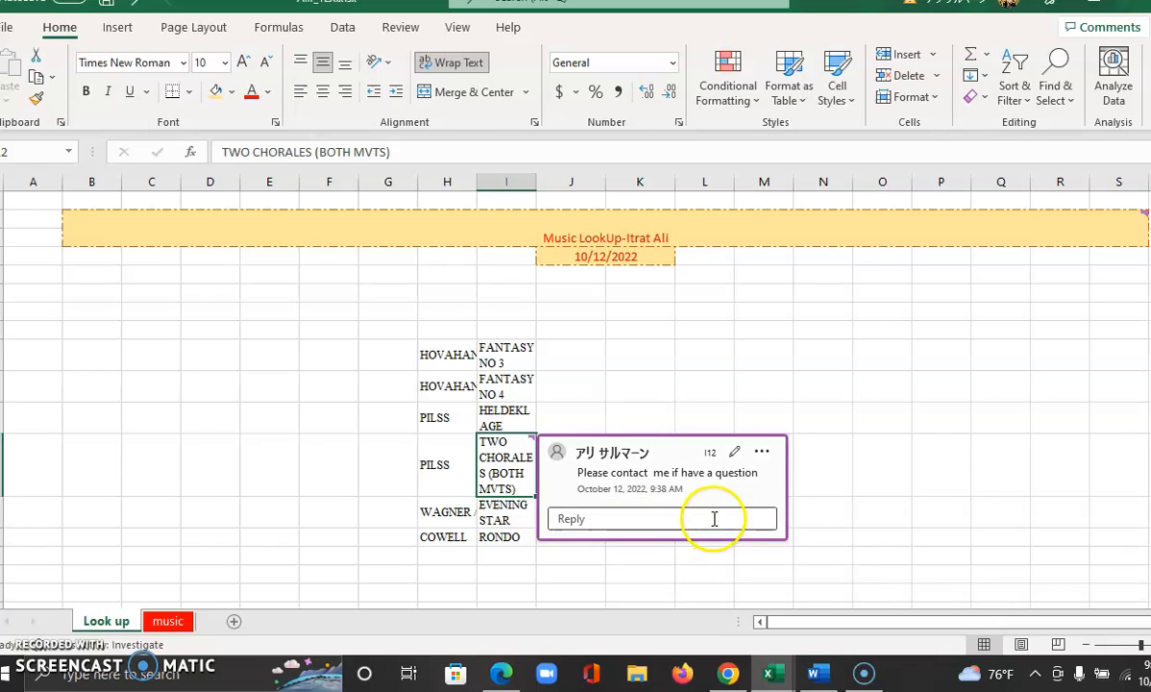
pyautogui.click(824, 459)
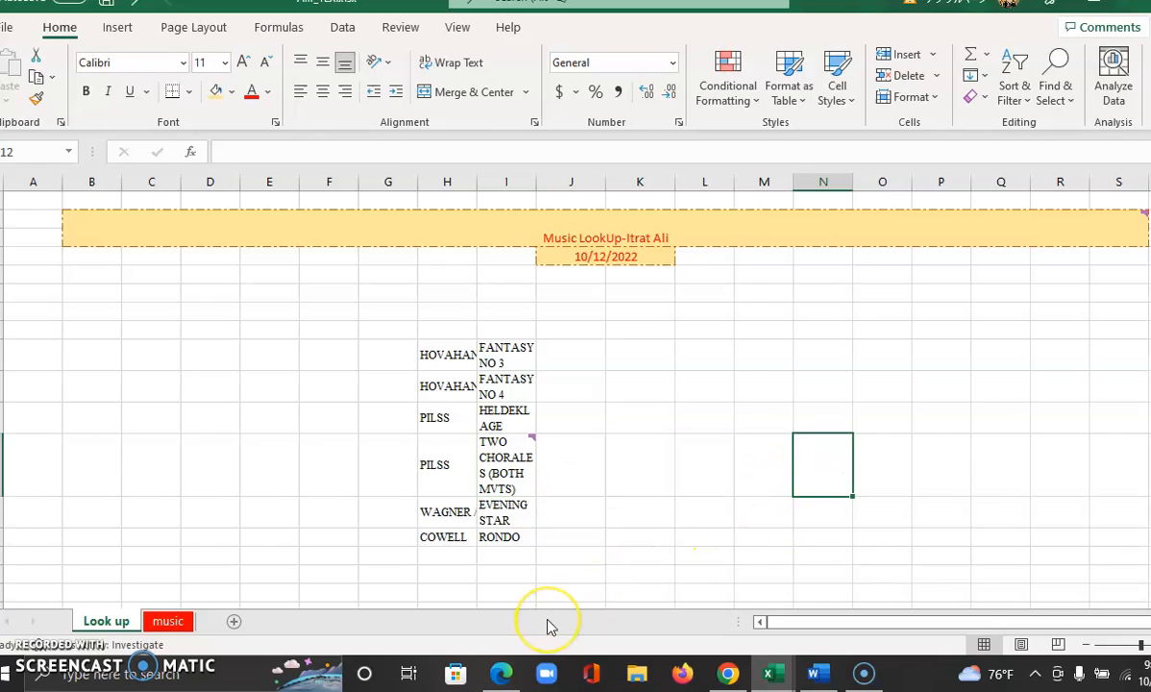
# Try shortening the posted comment on the TWO CHORALES cell to "Please", and discard the edit
pyautogui.moveTo(519, 442)
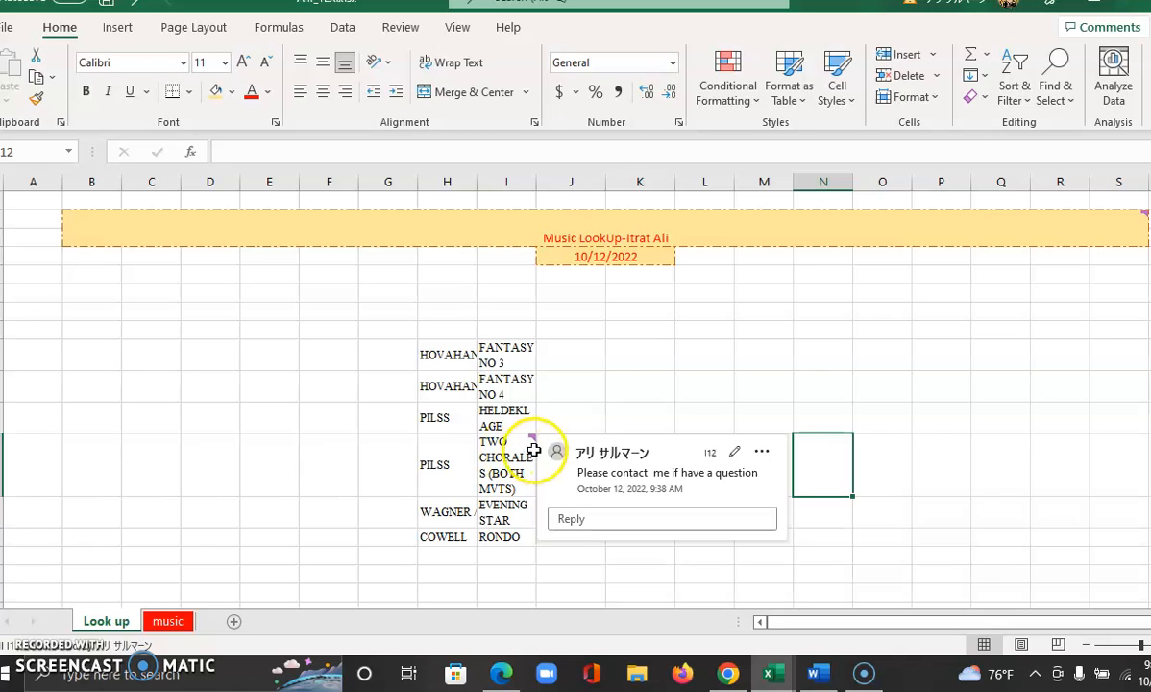
pyautogui.click(733, 458)
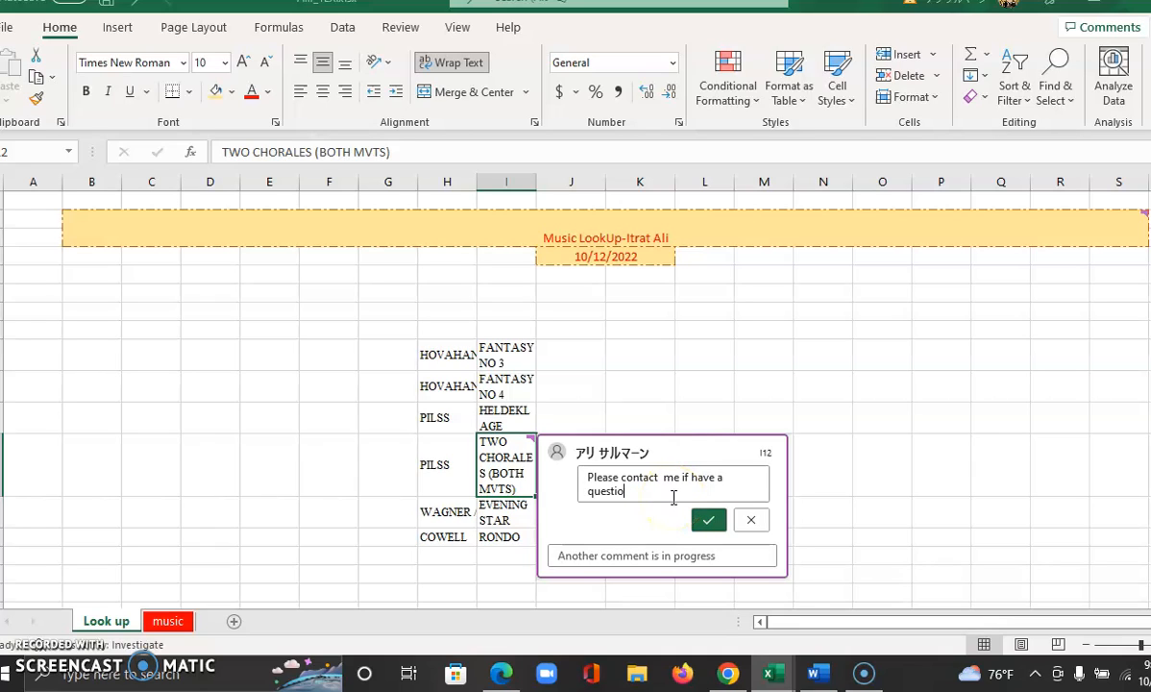
pyautogui.press('BackSpace')
pyautogui.press('BackSpace')
pyautogui.press('BackSpace')
pyautogui.press('BackSpace')
pyautogui.press('BackSpace')
pyautogui.press('BackSpace')
pyautogui.press('BackSpace')
pyautogui.press('BackSpace')
pyautogui.press('BackSpace')
pyautogui.press('BackSpace')
pyautogui.press('BackSpace')
pyautogui.press('BackSpace')
pyautogui.press('BackSpace')
pyautogui.press('BackSpace')
pyautogui.press('BackSpace')
pyautogui.press('BackSpace')
pyautogui.press('BackSpace')
pyautogui.press('BackSpace')
pyautogui.press('BackSpace')
pyautogui.press('BackSpace')
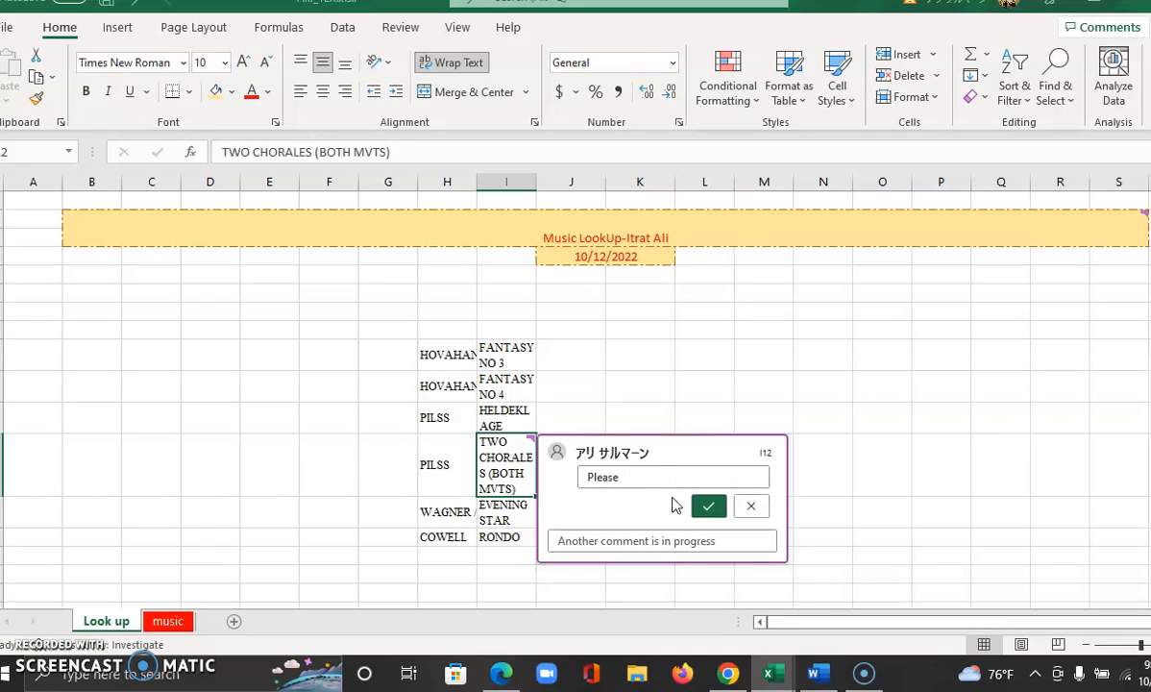
pyautogui.click(748, 507)
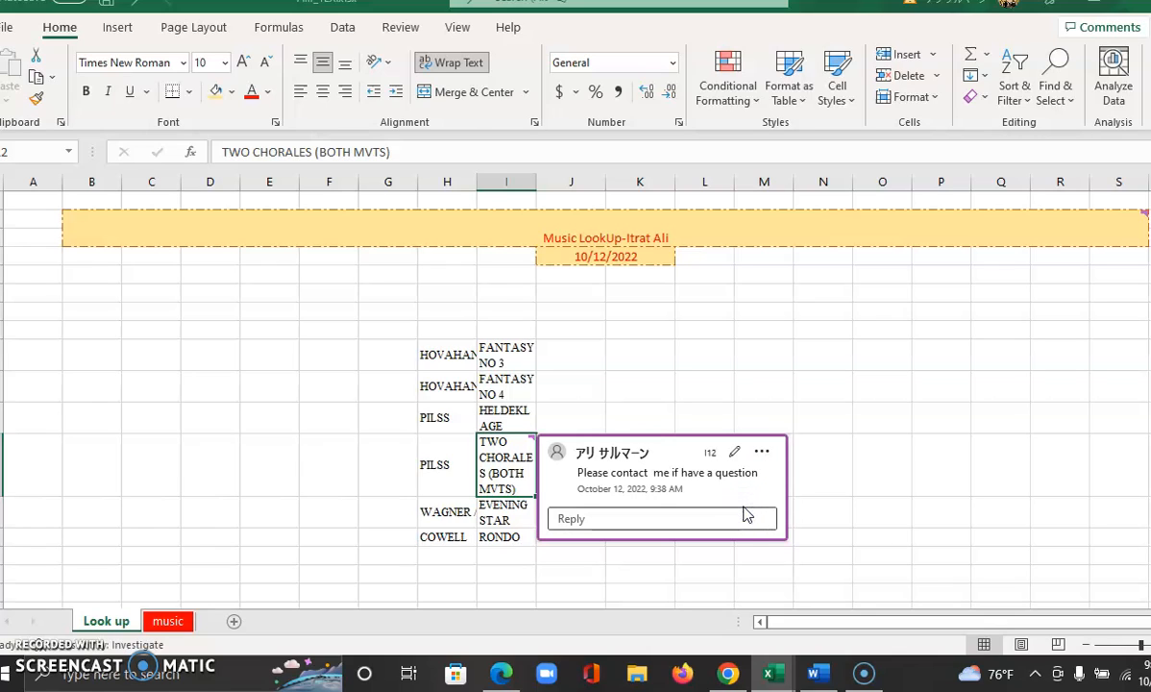
# Delete the comment thread from the TWO CHORALES (BOTH MVTS) cell
pyautogui.click(763, 452)
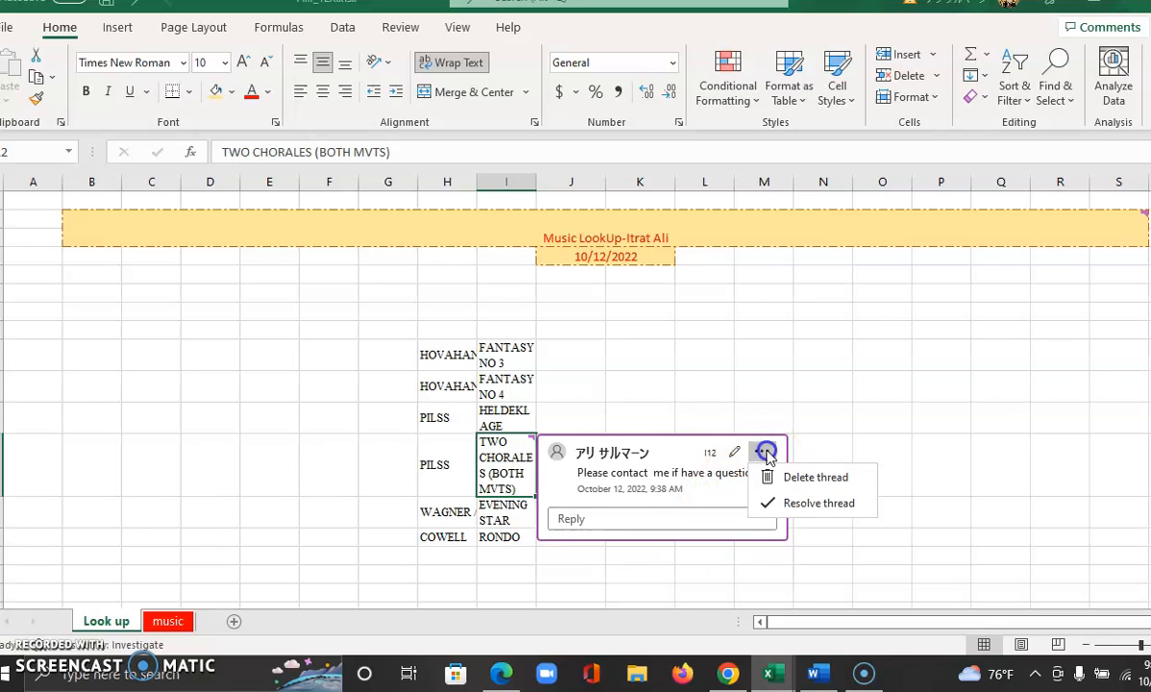
pyautogui.click(812, 480)
pyautogui.click(498, 475)
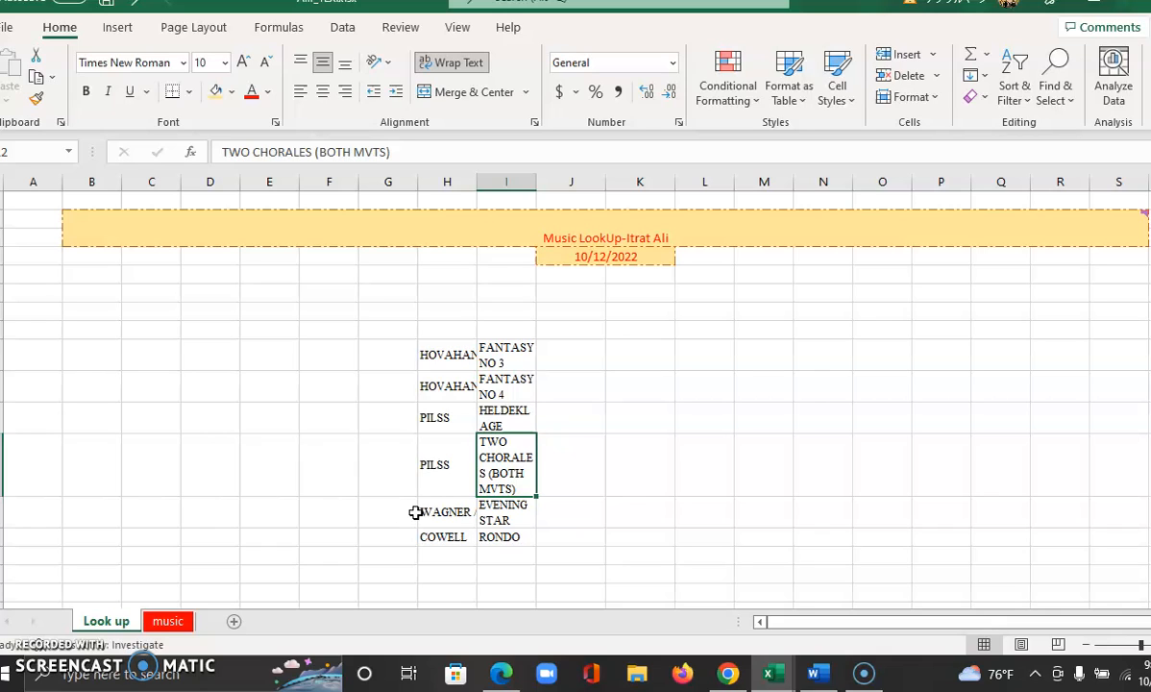
# Add a note containing the contact's e-mail address to the FANTASY NO 3 cell, and display the finished note
pyautogui.click(514, 352)
pyautogui.rightClick(515, 354)
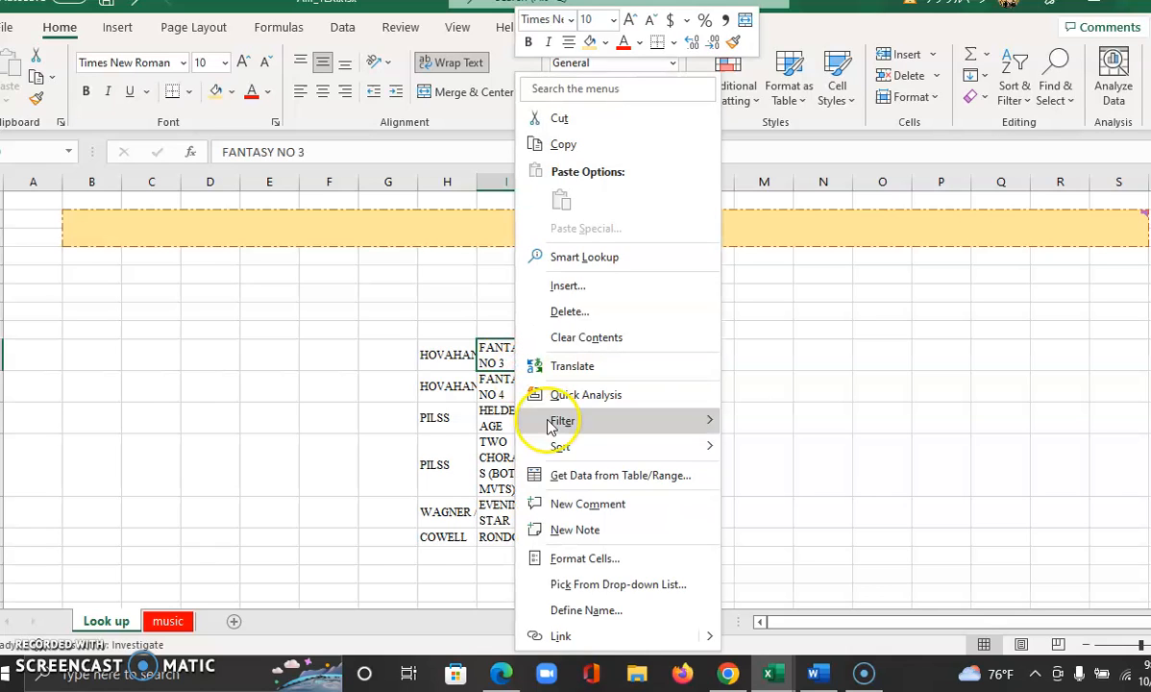
pyautogui.click(572, 532)
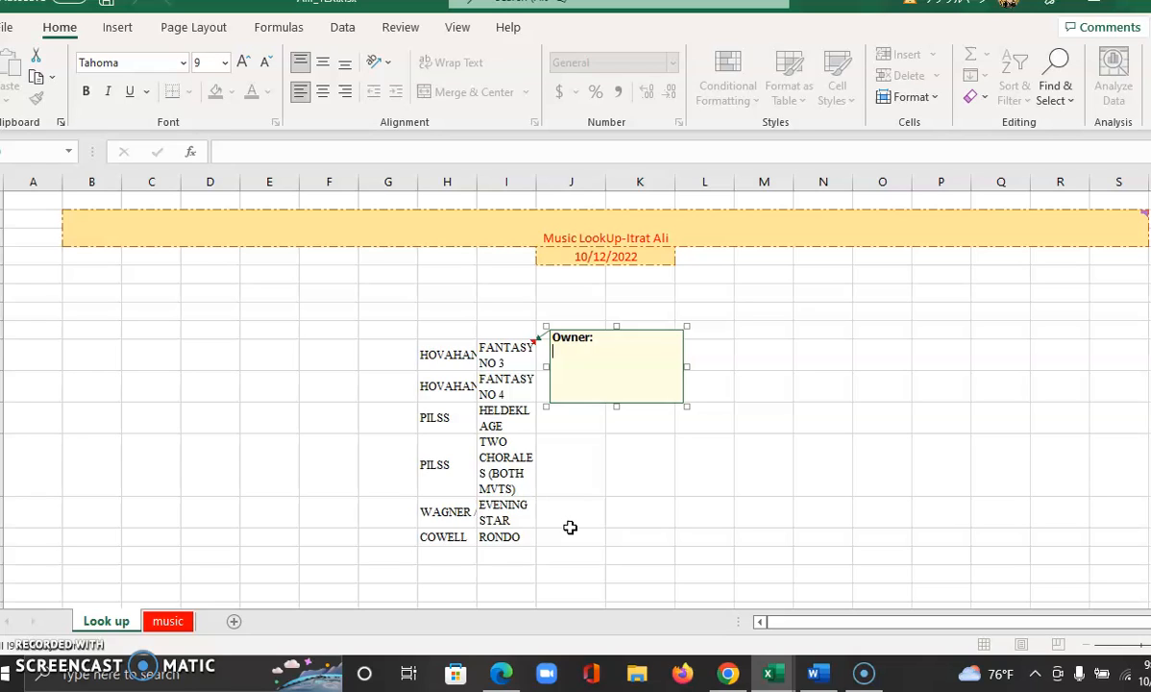
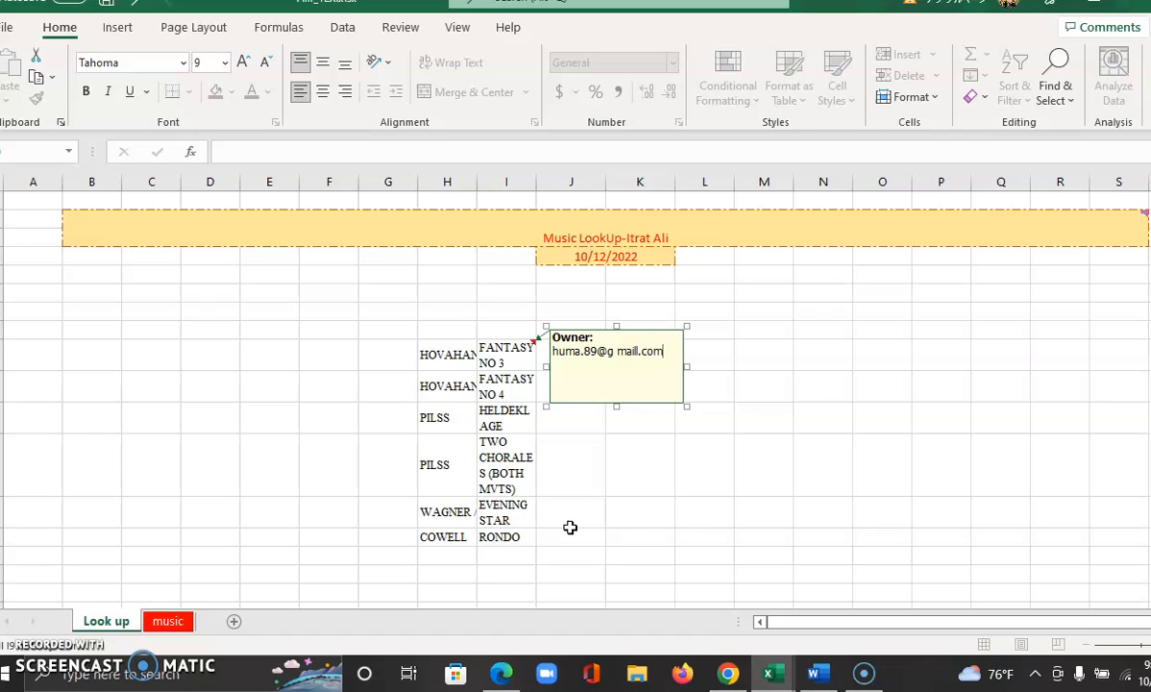
pyautogui.click(656, 457)
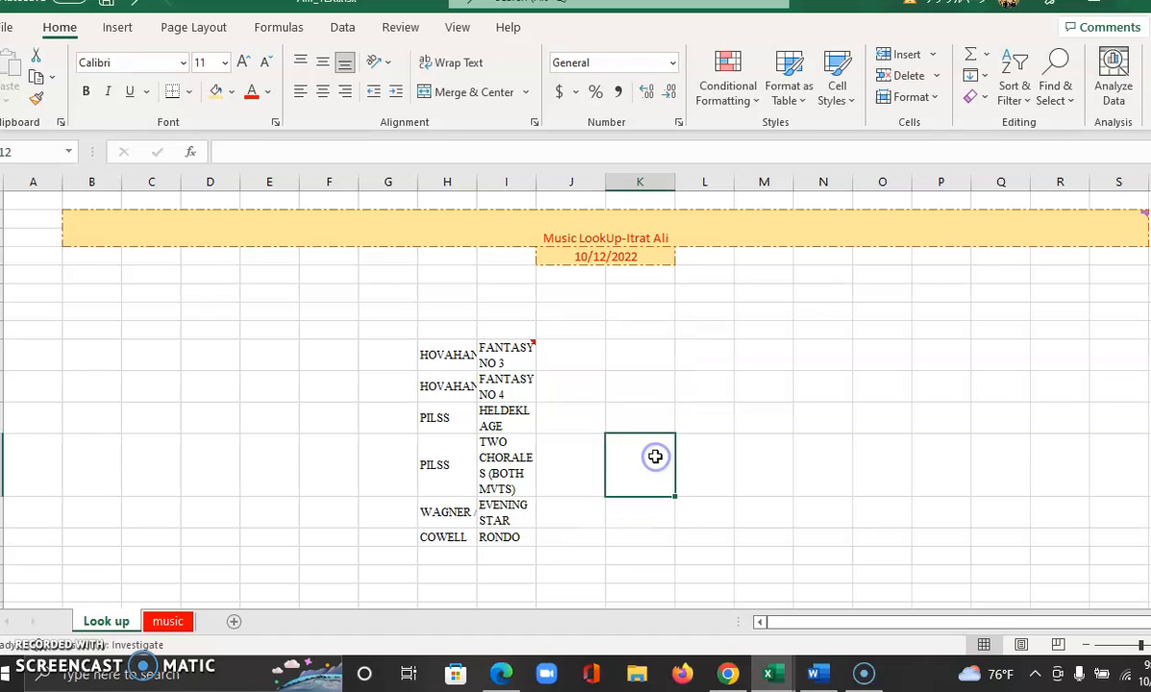
pyautogui.click(609, 452)
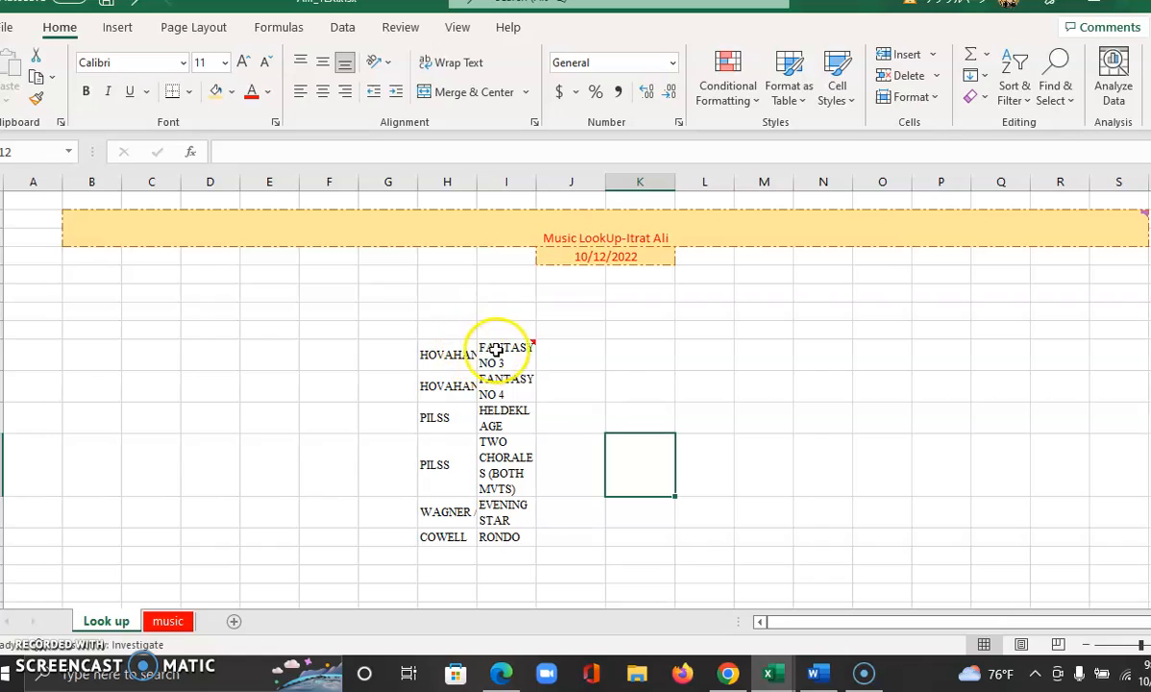
pyautogui.moveTo(524, 361)
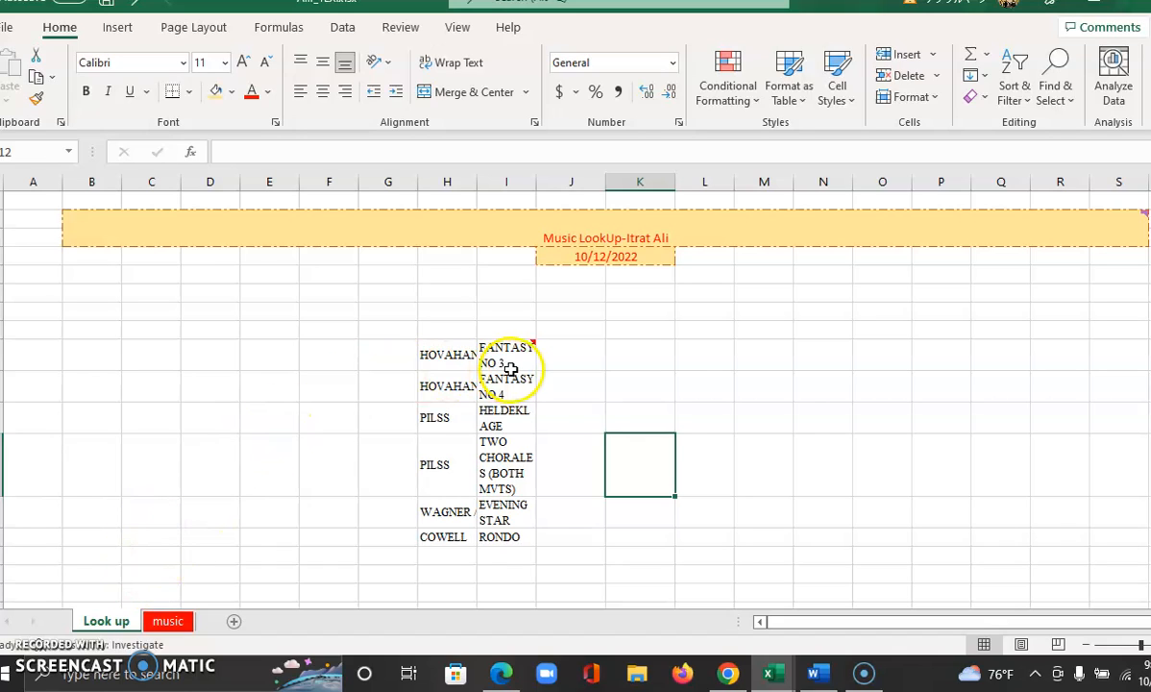
pyautogui.moveTo(514, 363)
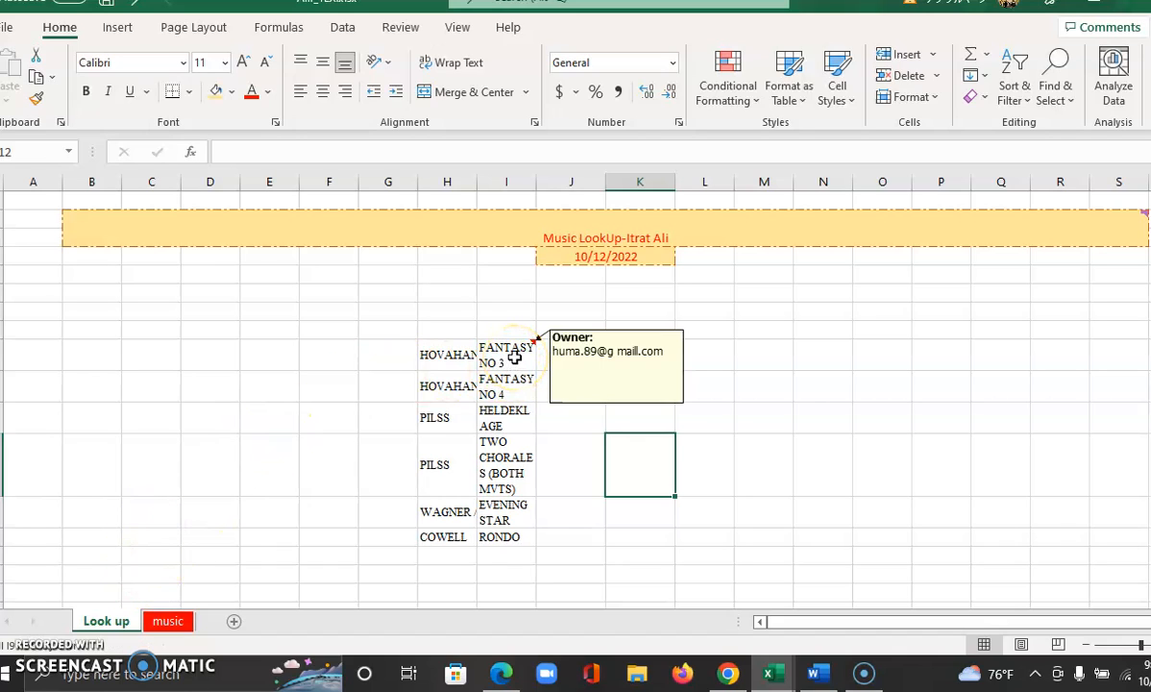